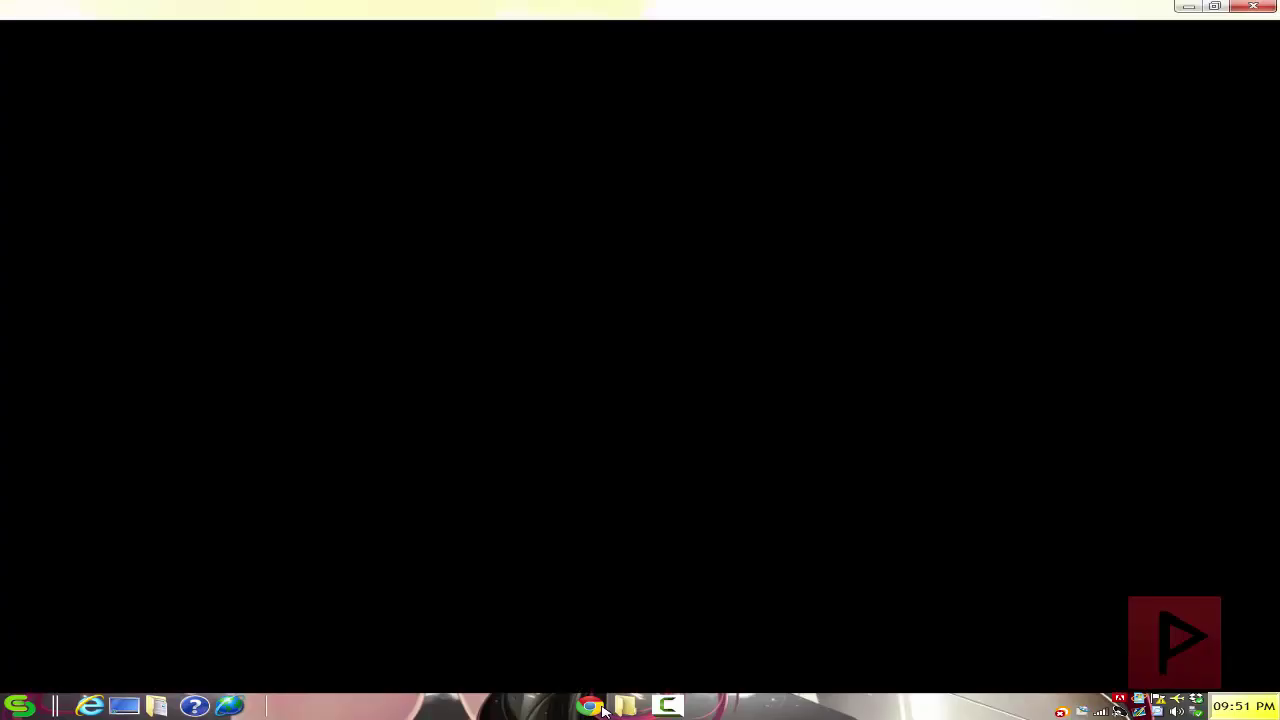
Review the x360ce project page and the TocaEdit files list, then minimize Chrome
left_click(101, 8)
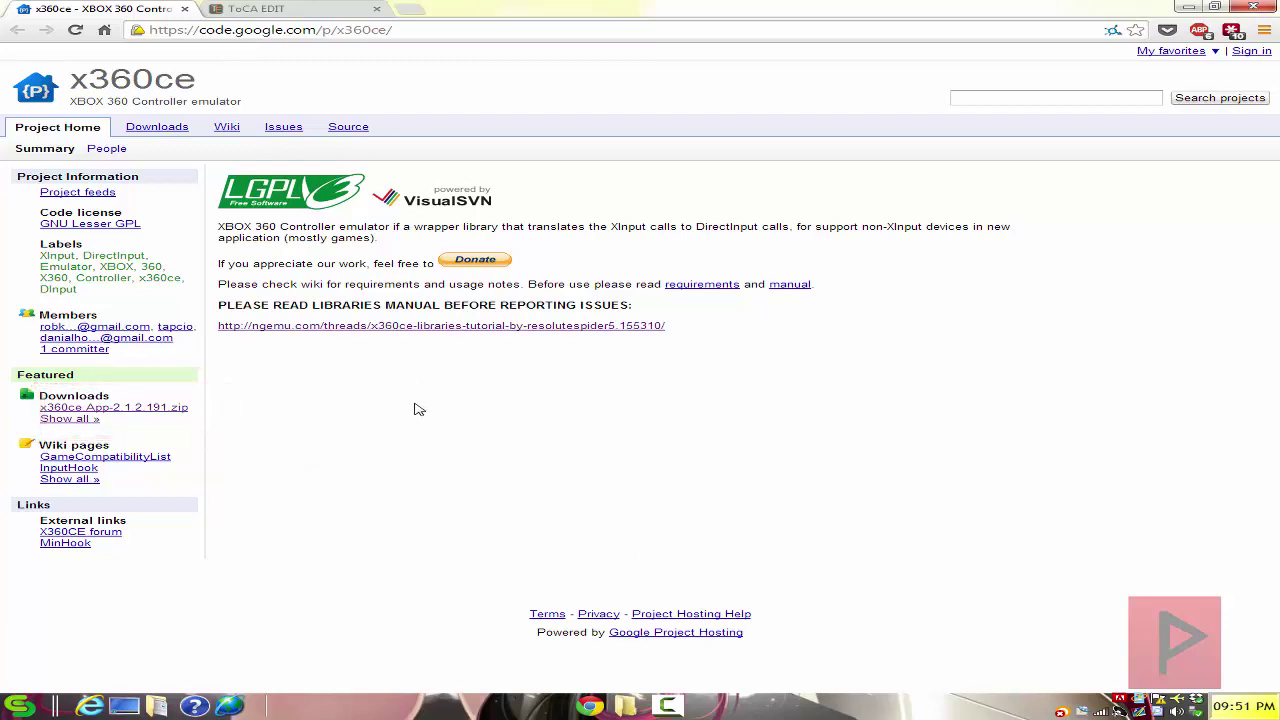
left_click(307, 8)
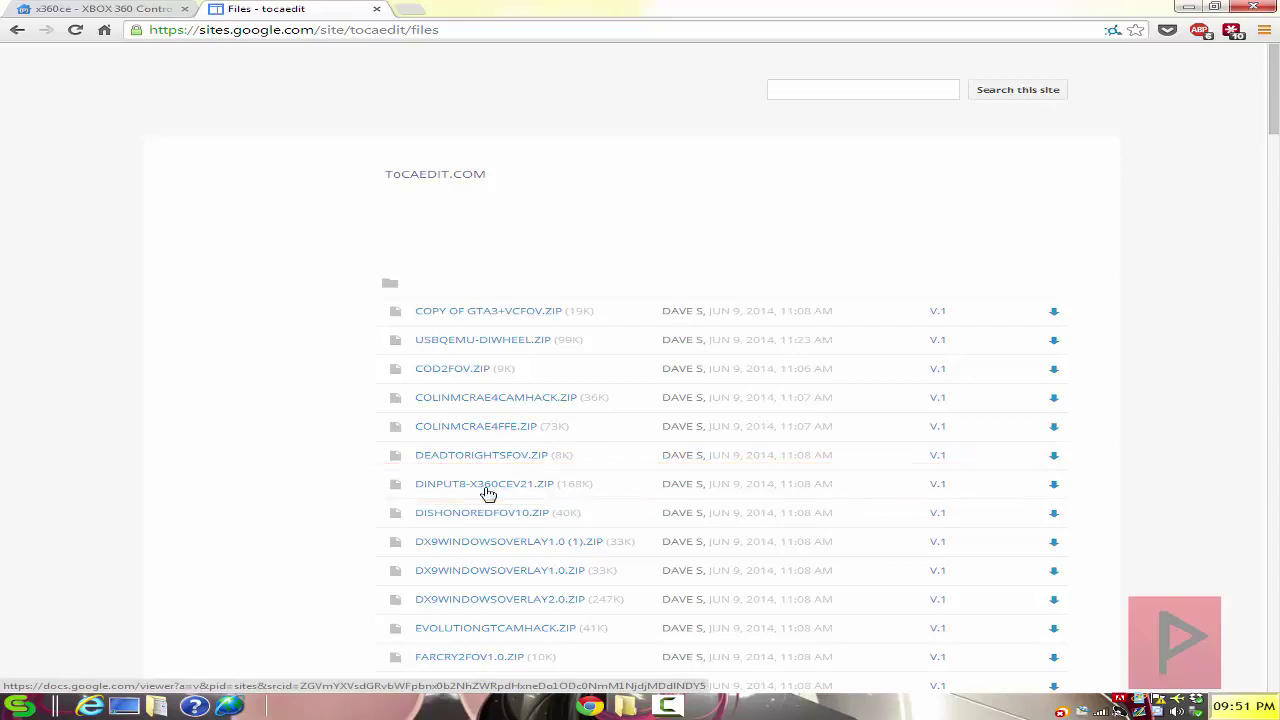
left_click(1188, 6)
Replace The Walking Dead's dinput8.dll with the spoofer copy from the dinput8-x360cev21 archive, then close 7-Zip
left_click(636, 703)
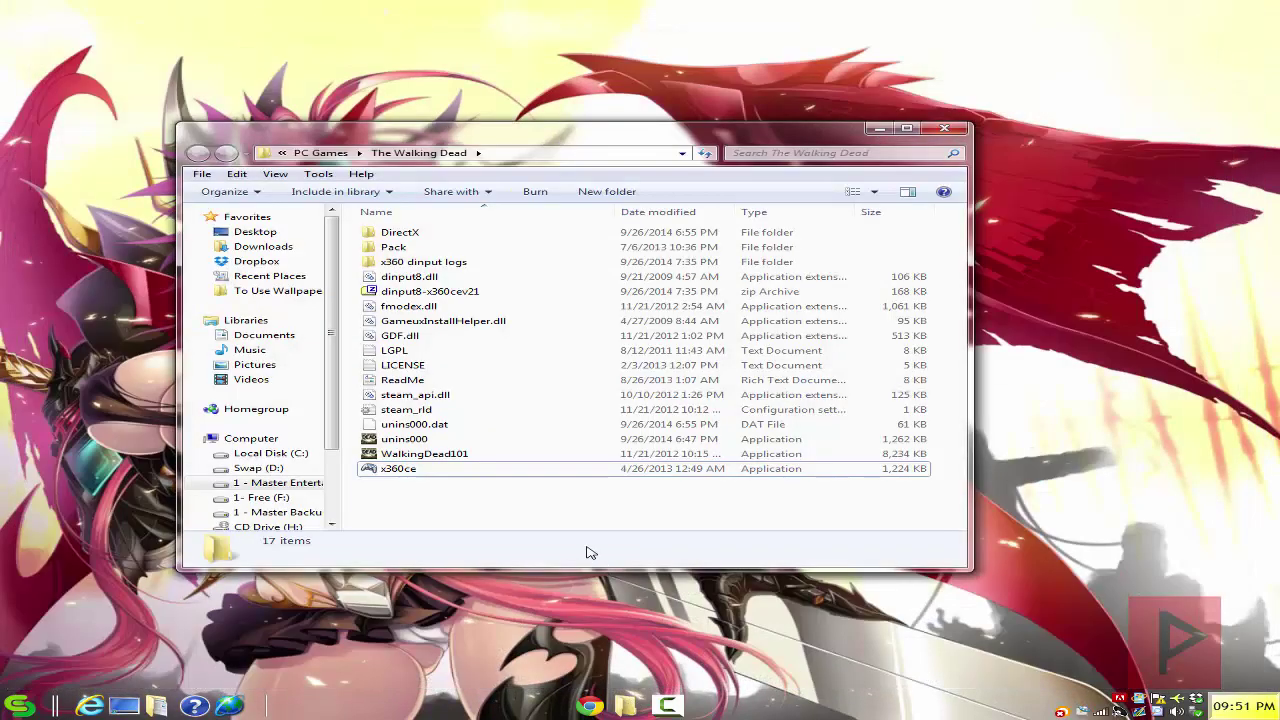
double_click(478, 291)
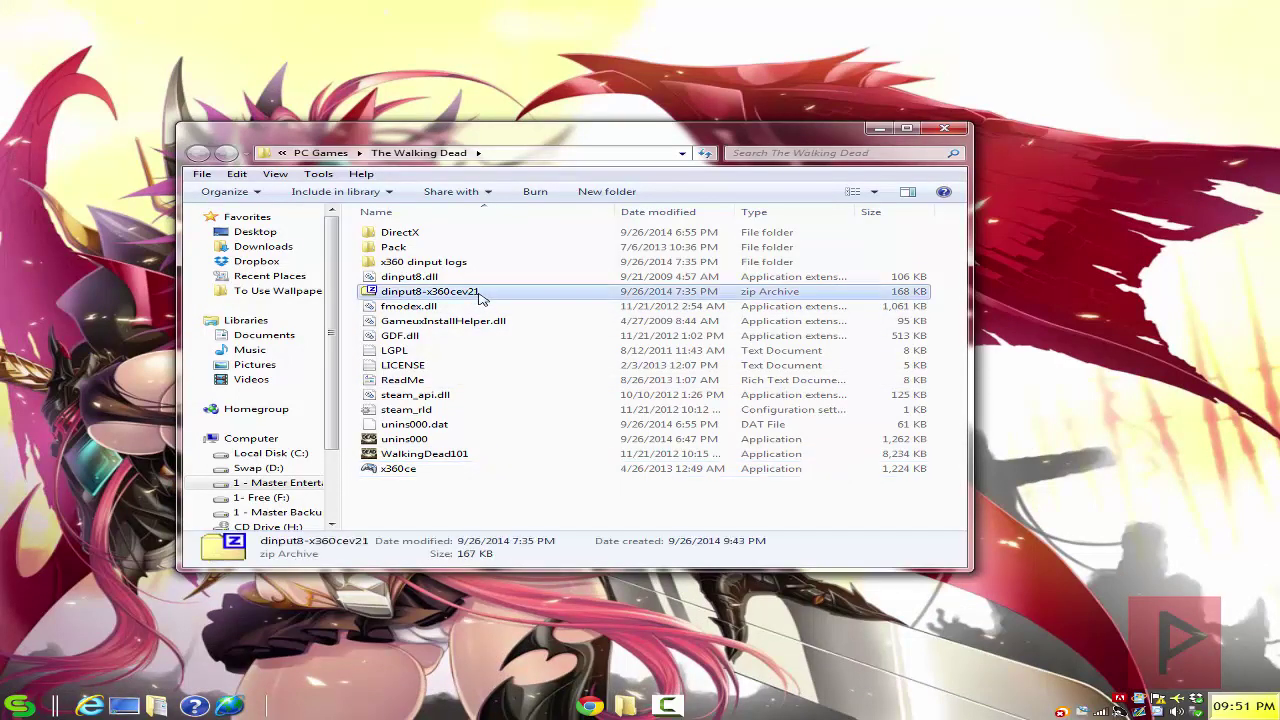
double_click(85, 578)
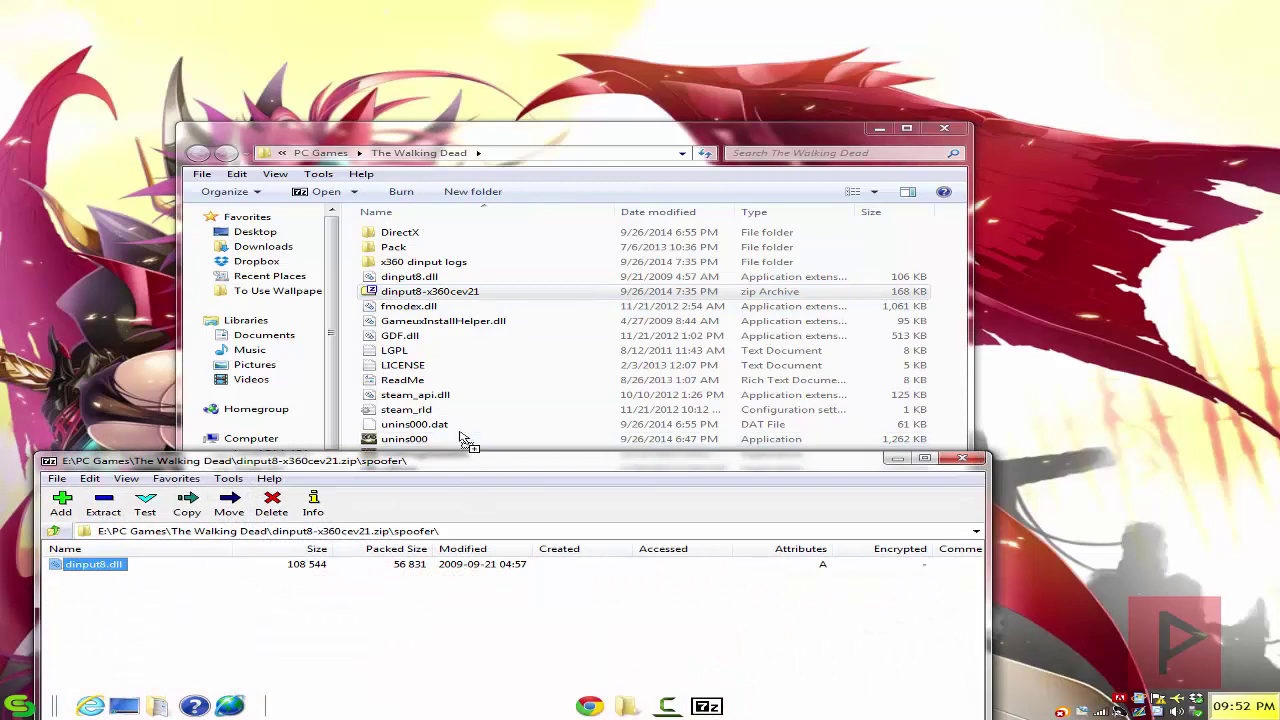
left_click_drag(345, 430, 350, 432)
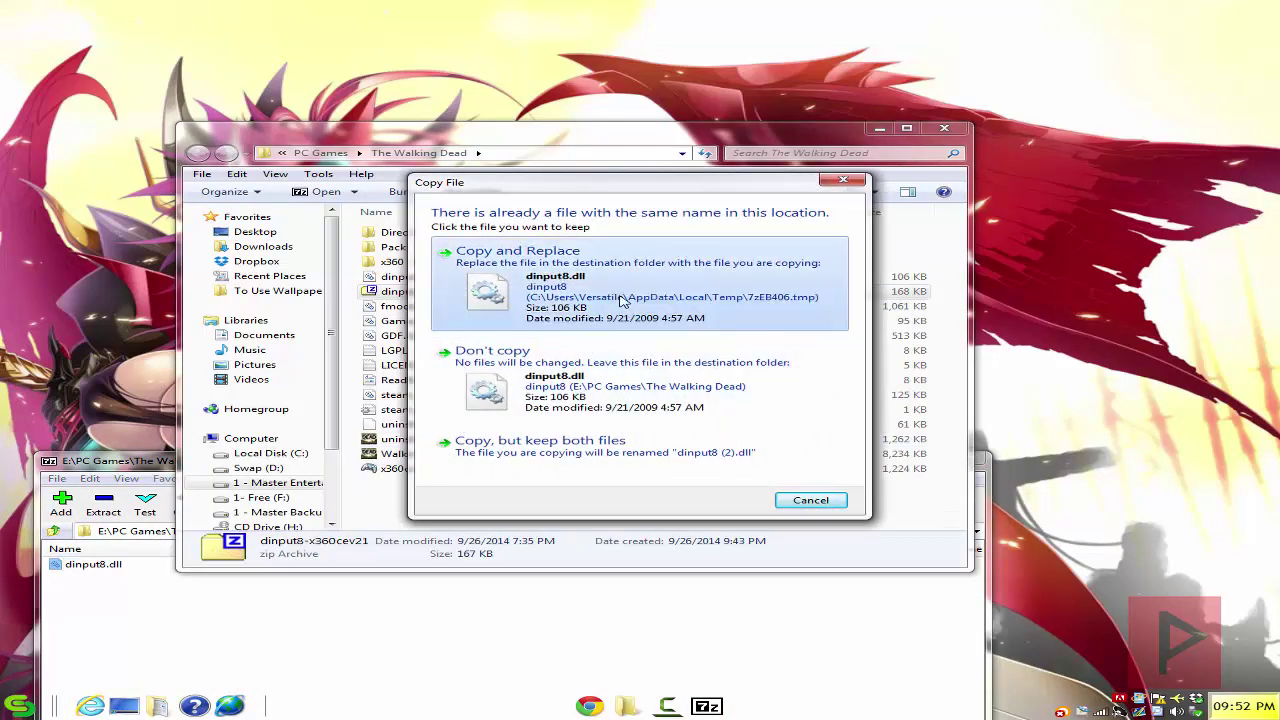
left_click(520, 260)
left_click(519, 503)
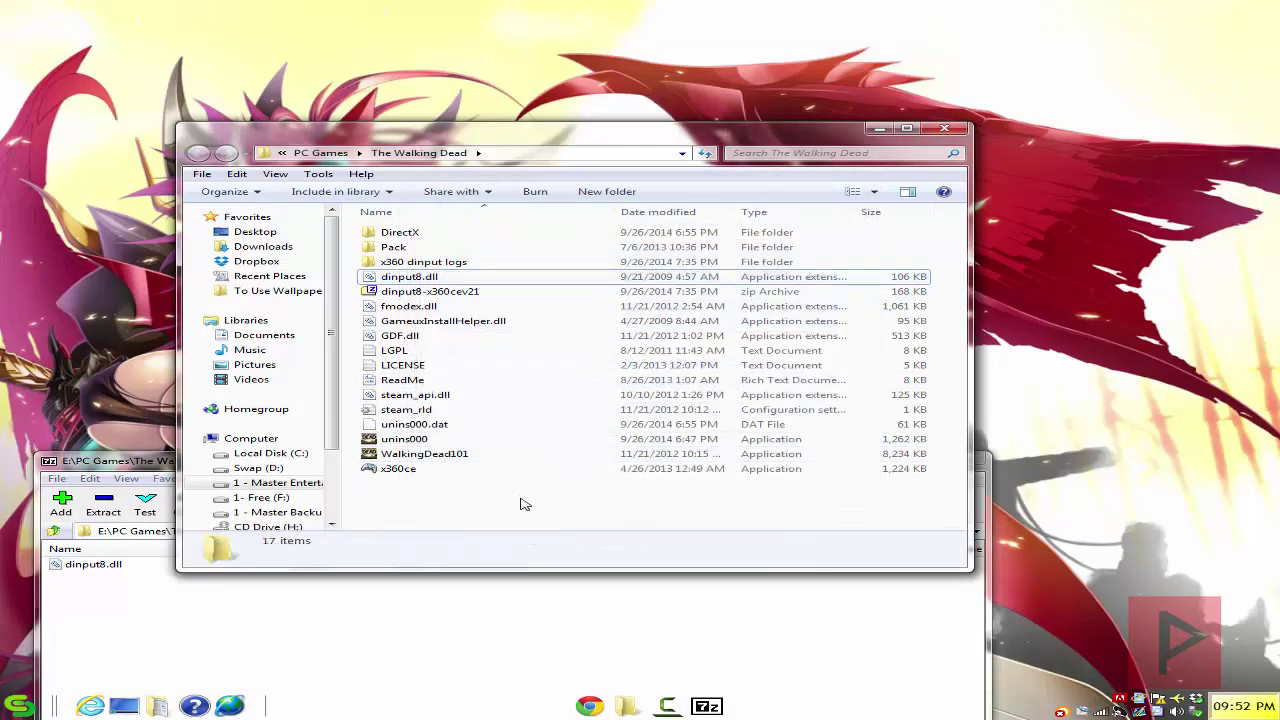
left_click(770, 668)
key("alt+F4")
Launch x360ce from the game folder and let it create x360ce.ini and xinput1_3.dll
double_click(428, 471)
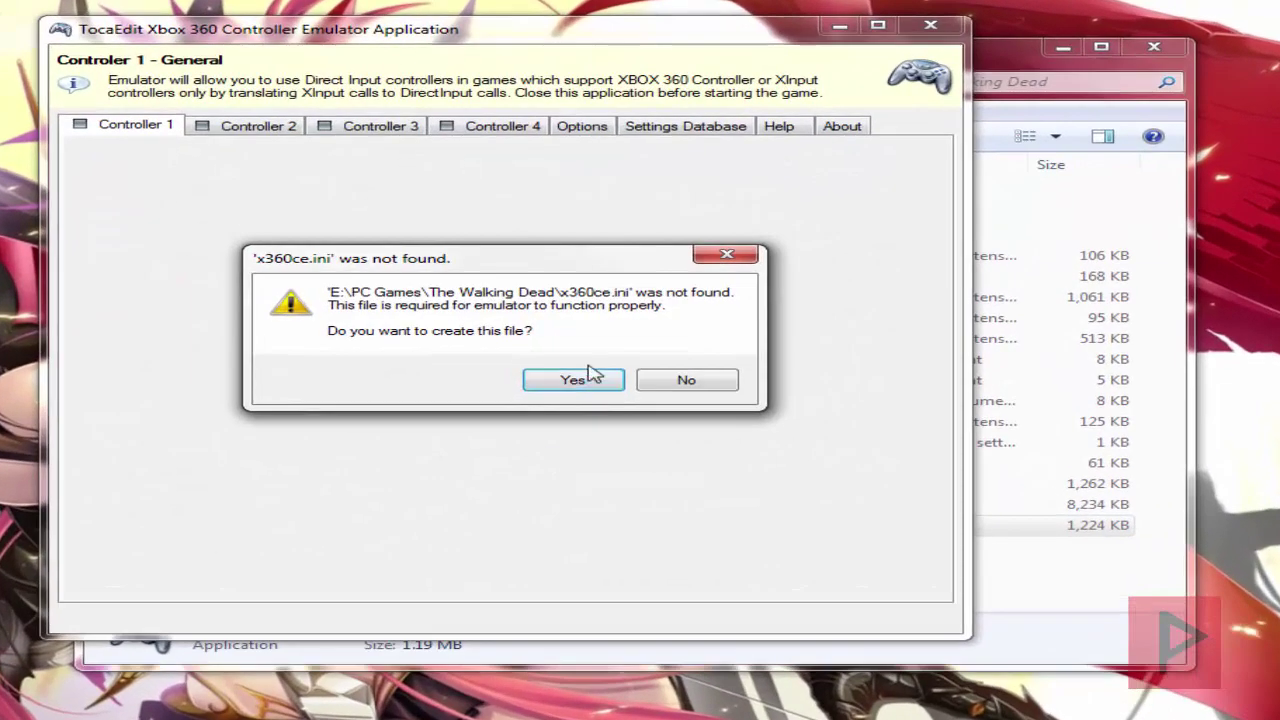
left_click(590, 386)
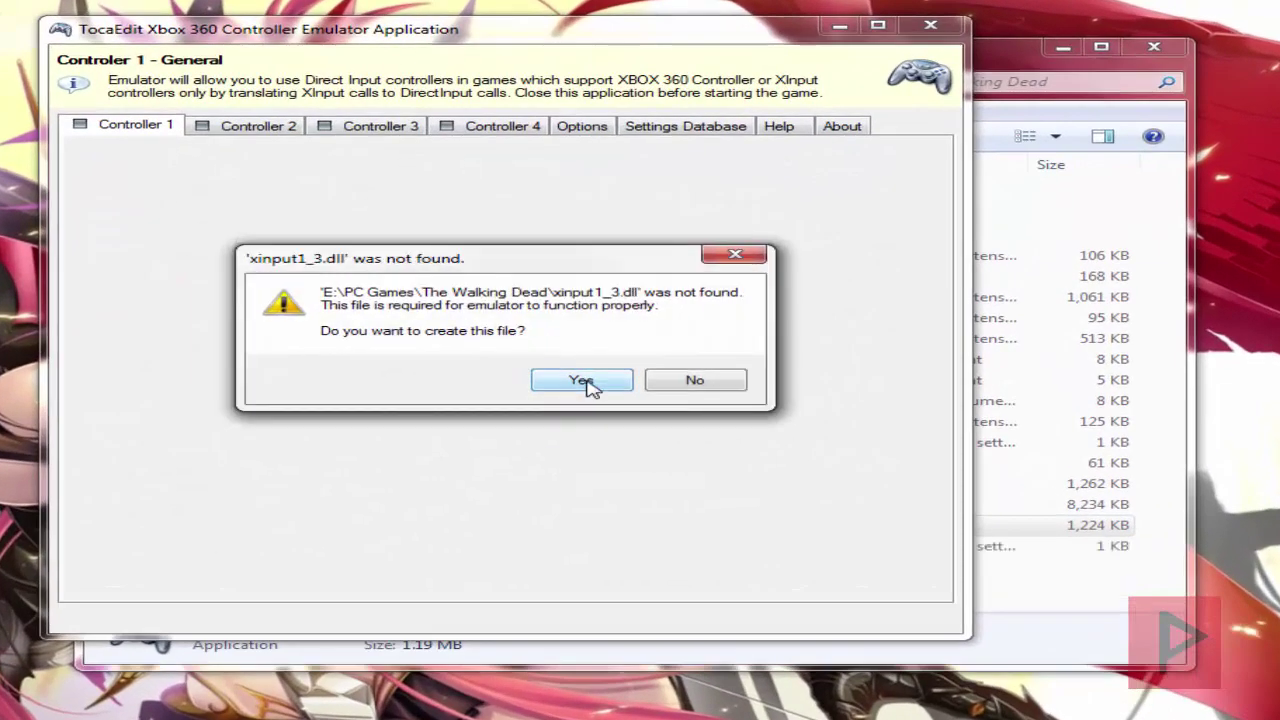
left_click(584, 381)
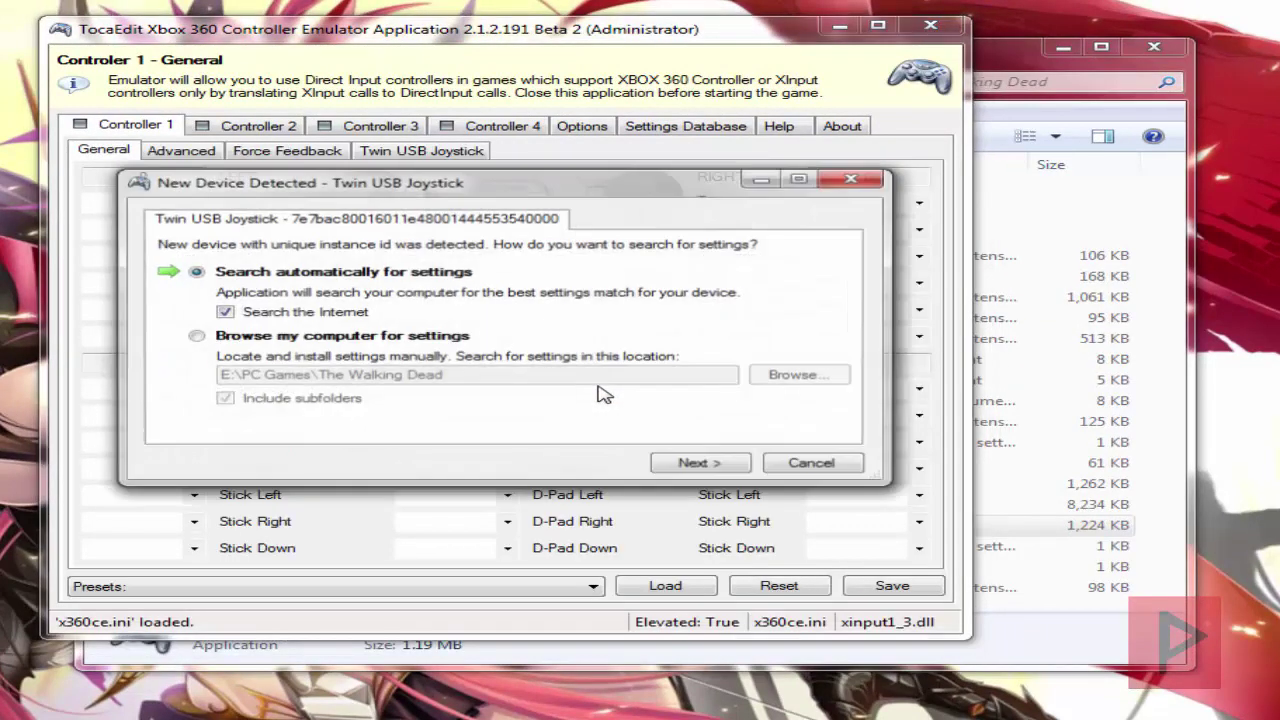
Auto-search and apply the Twin USB Joystick settings to Controller 1, then search for Controller 2
left_click(688, 467)
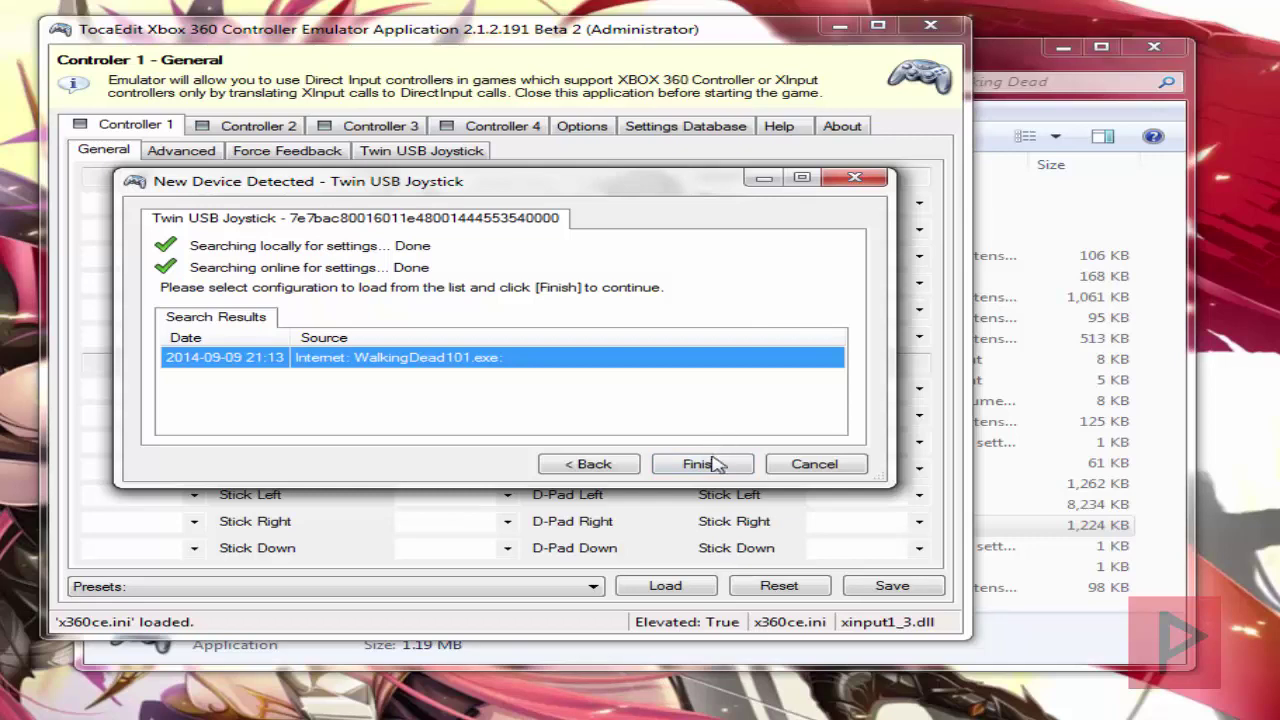
left_click(715, 468)
left_click(706, 466)
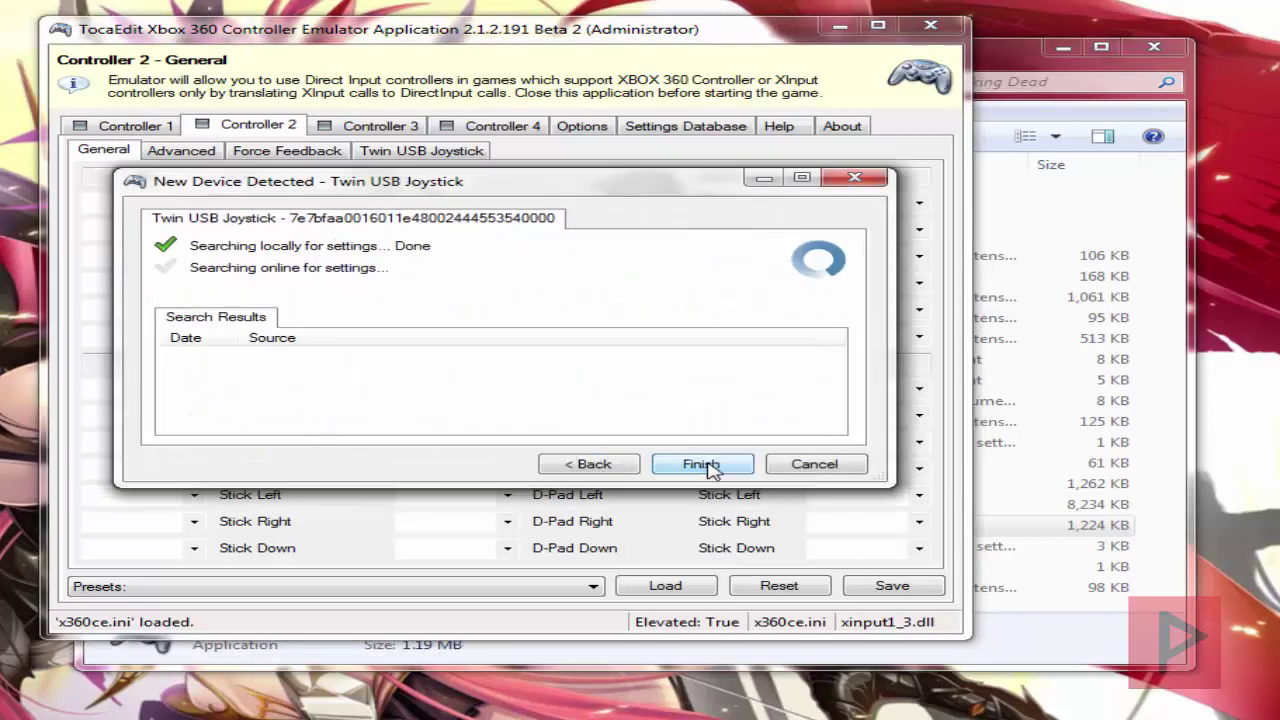
left_click(703, 465)
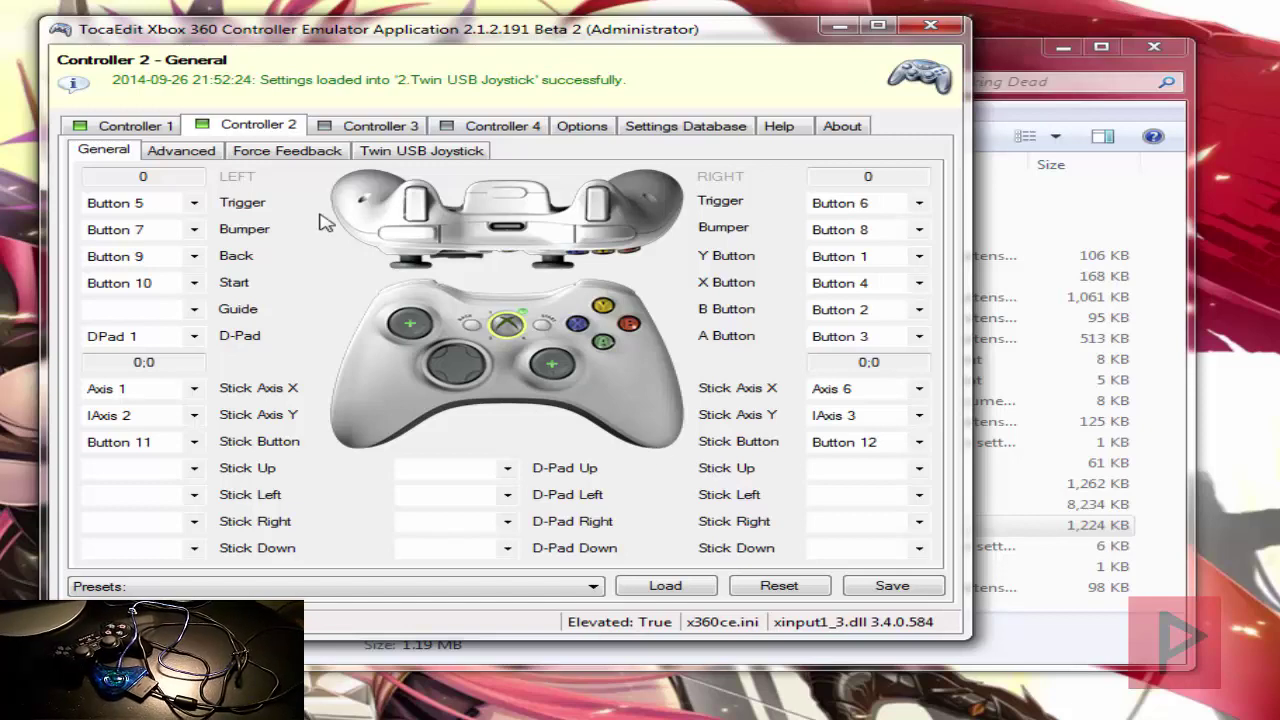
Check Controller 1's Twin USB Joystick button mappings and close x360ce
left_click(144, 129)
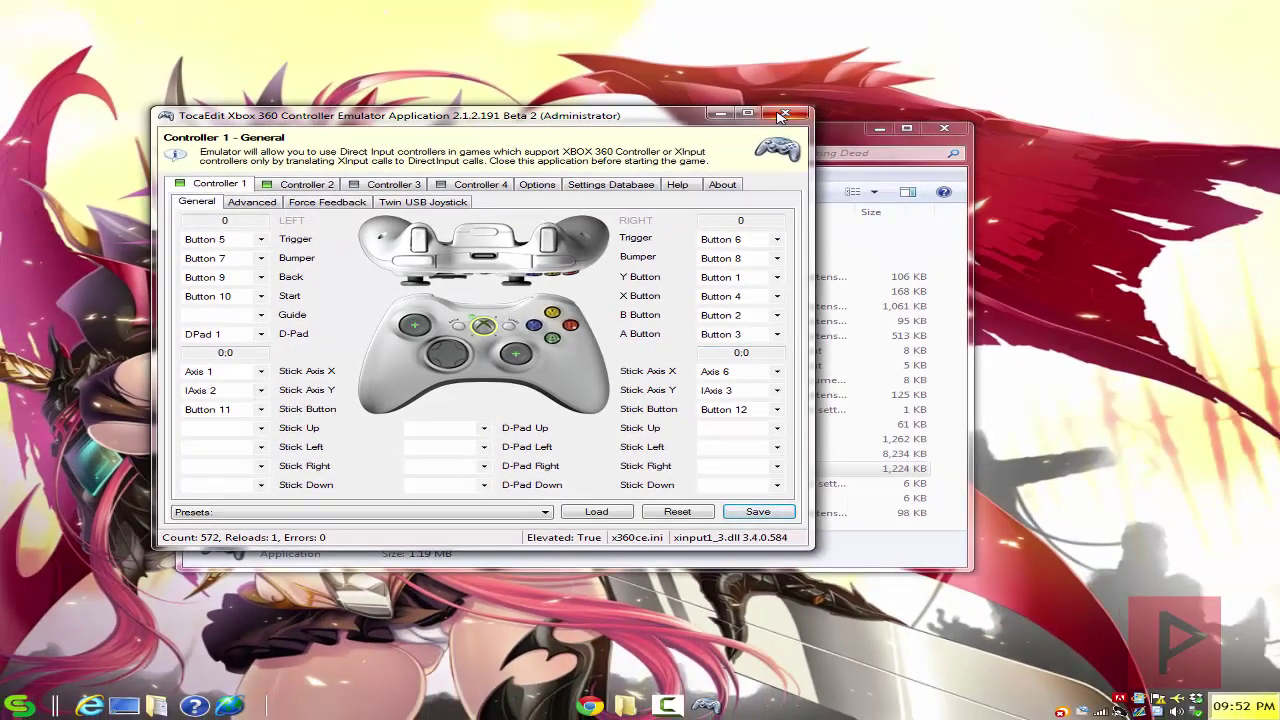
left_click(783, 115)
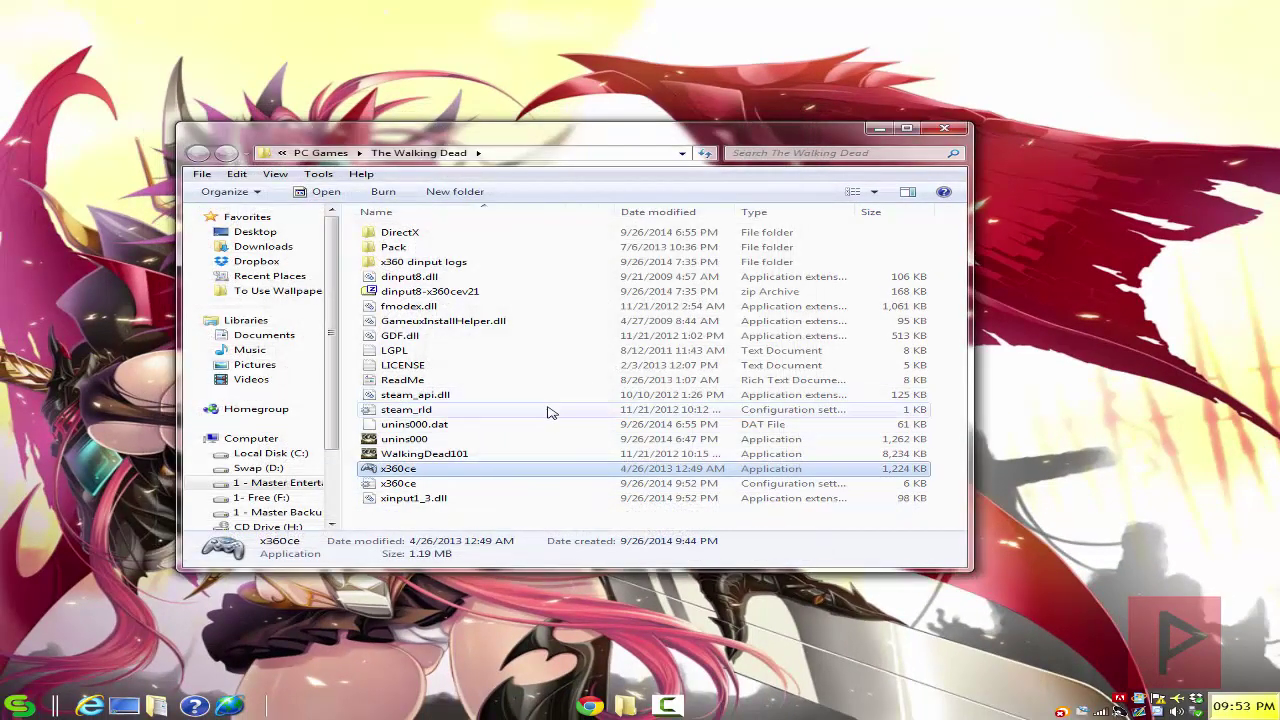
Minimize The Walking Dead folder window
left_click(879, 129)
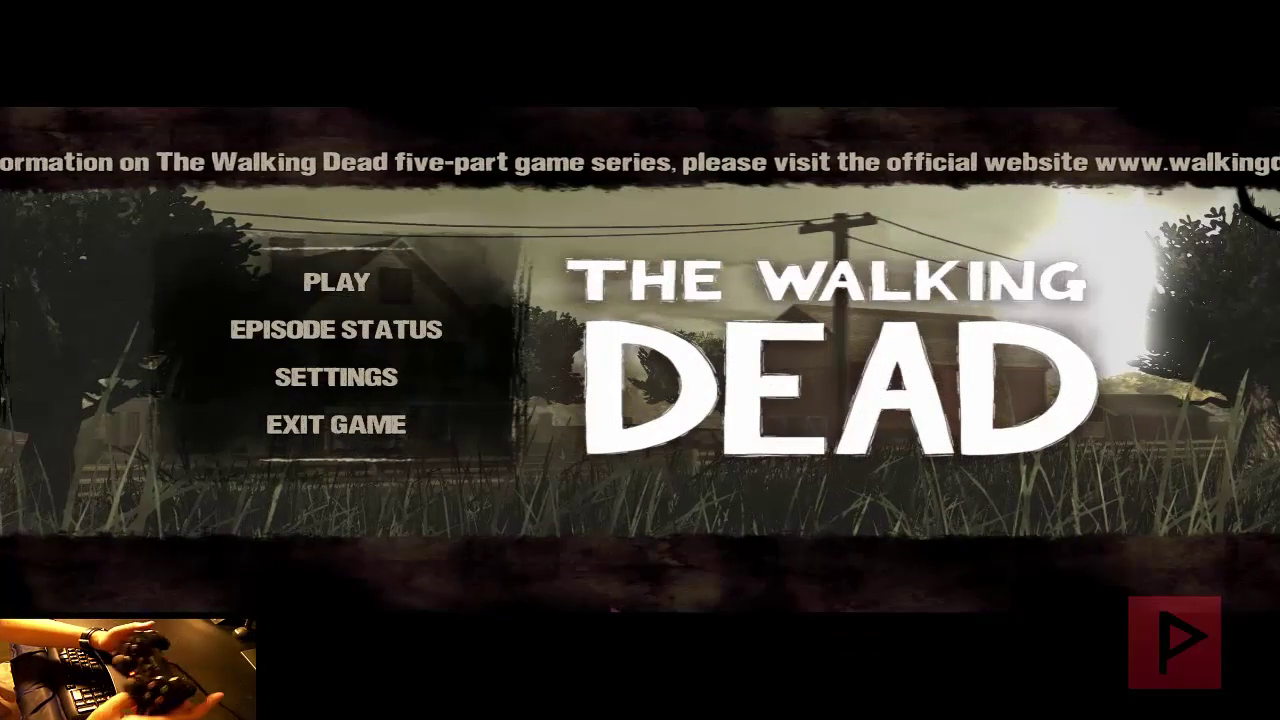
key("Down")
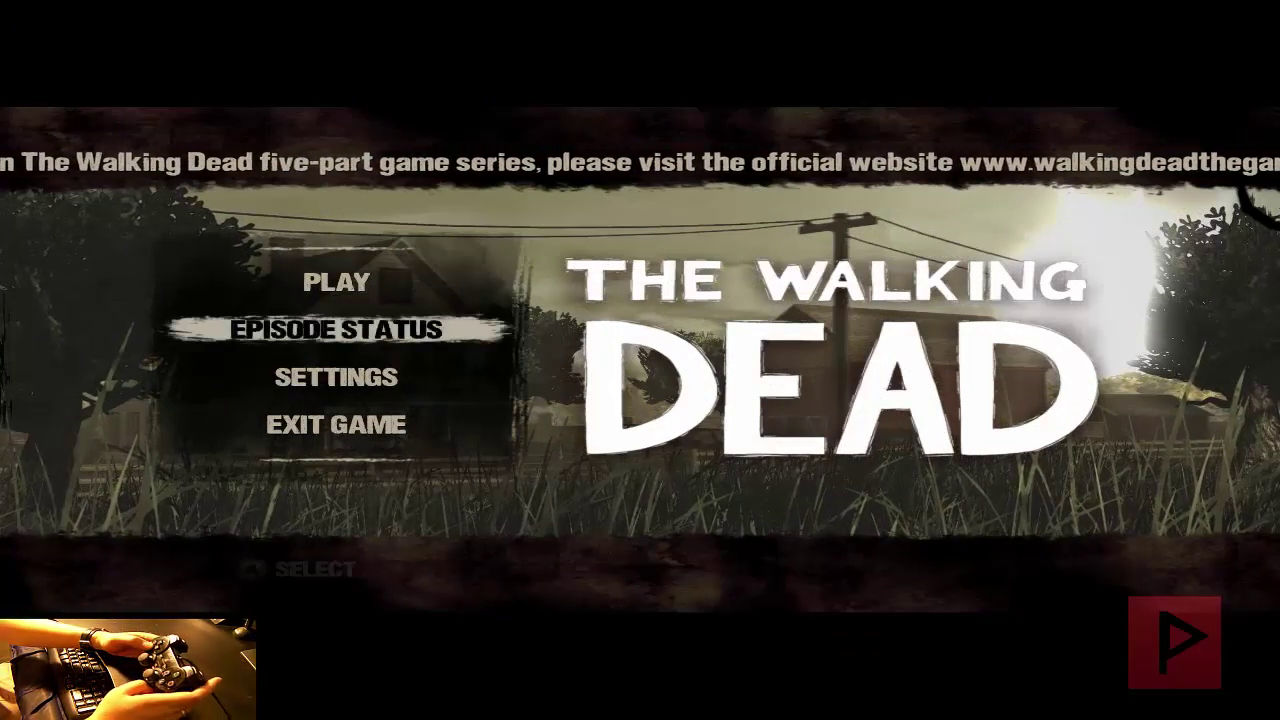
key("Down")
key("Up")
key("Down")
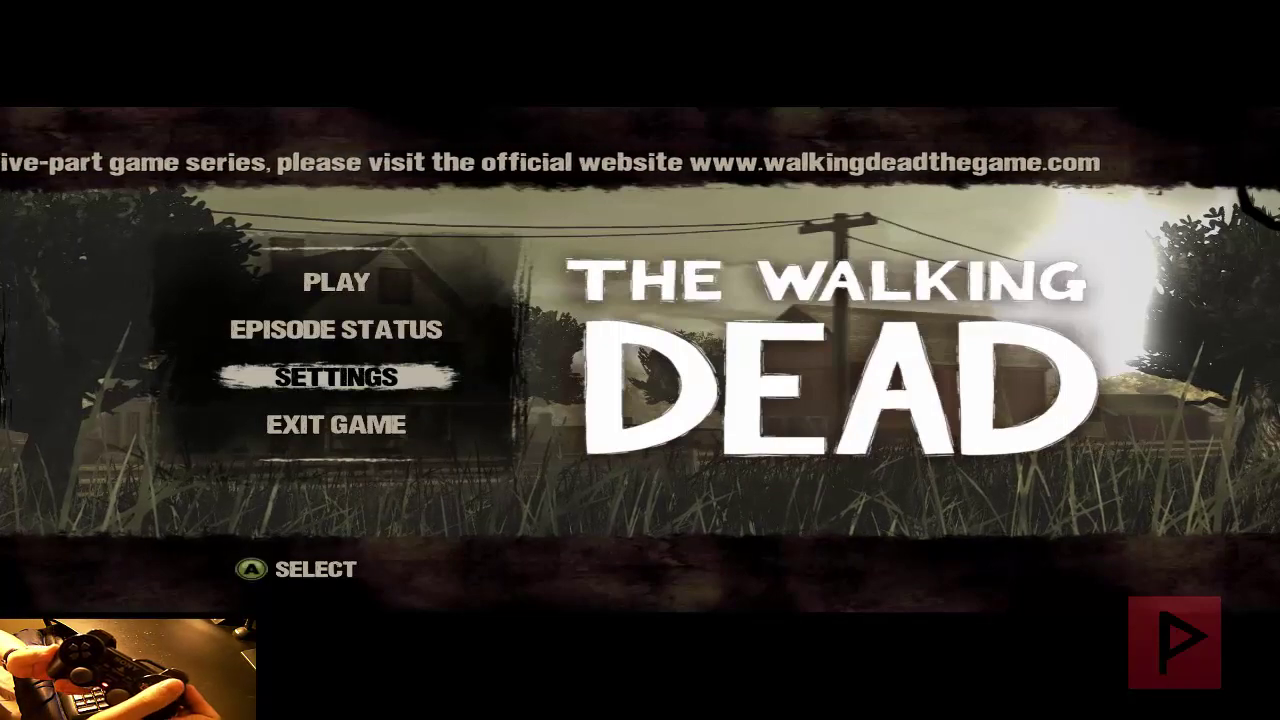
key("Return")
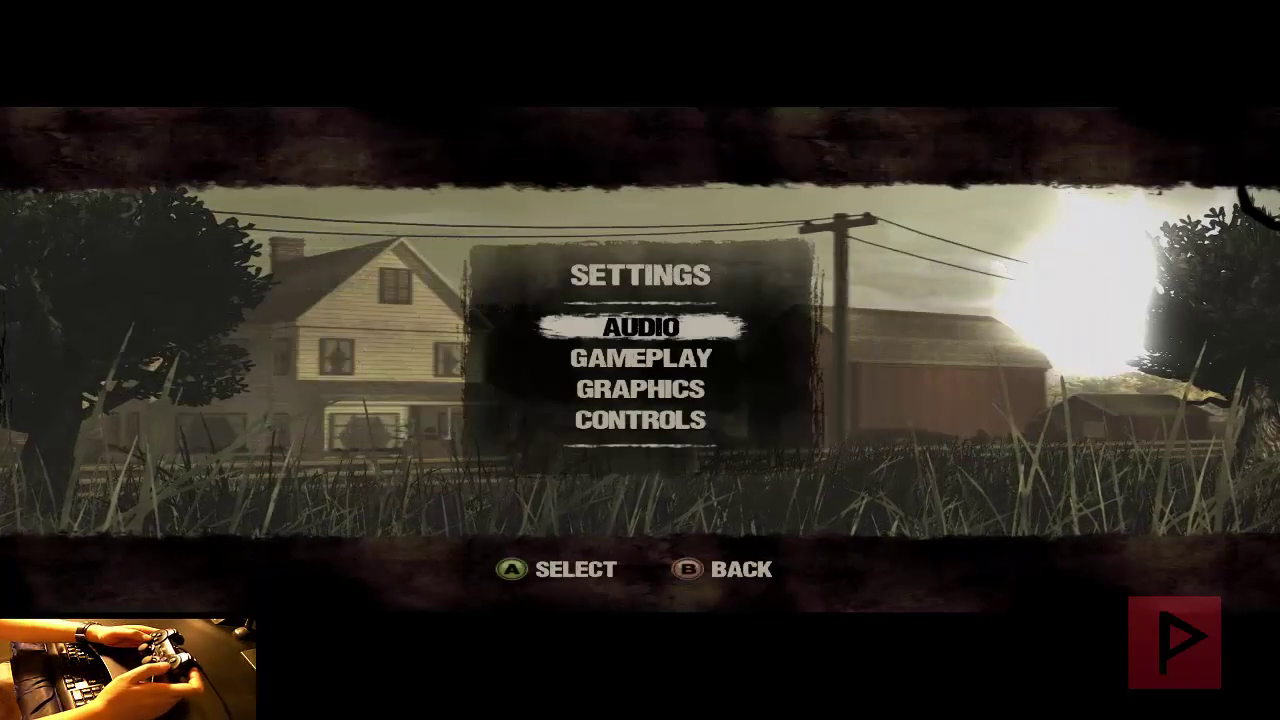
key("Down")
key("Down")
key("Down")
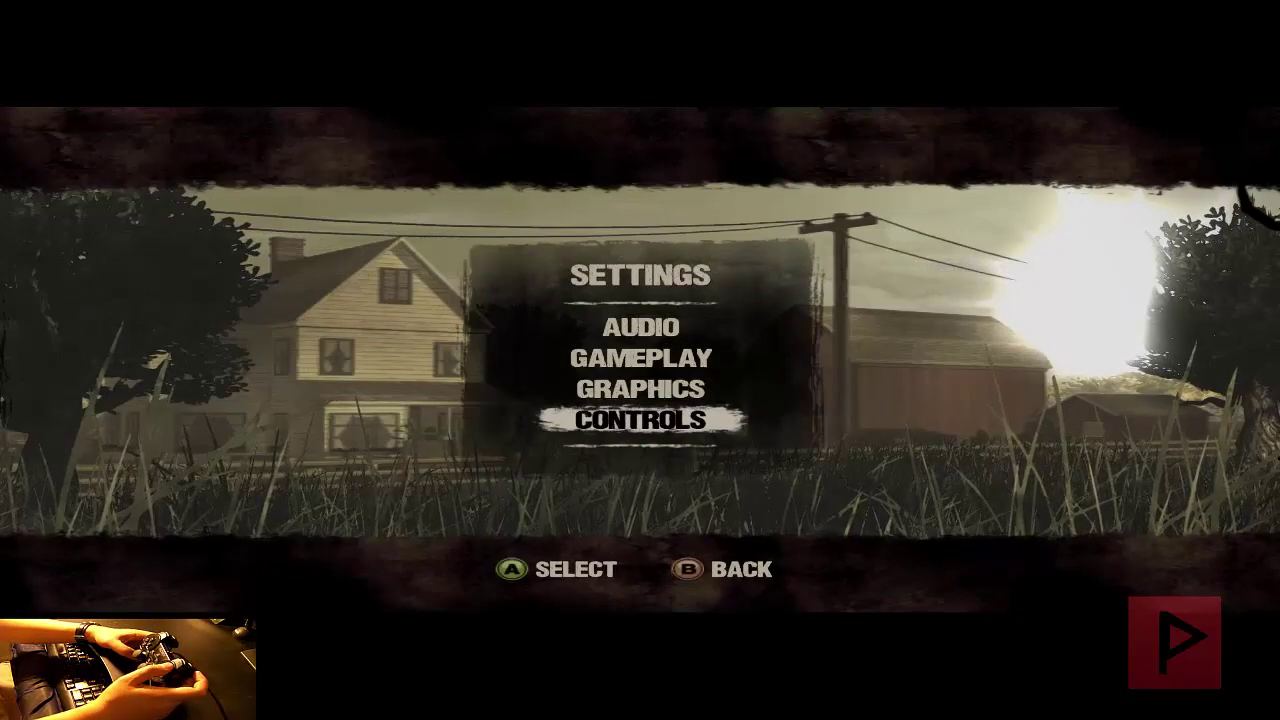
key("Return")
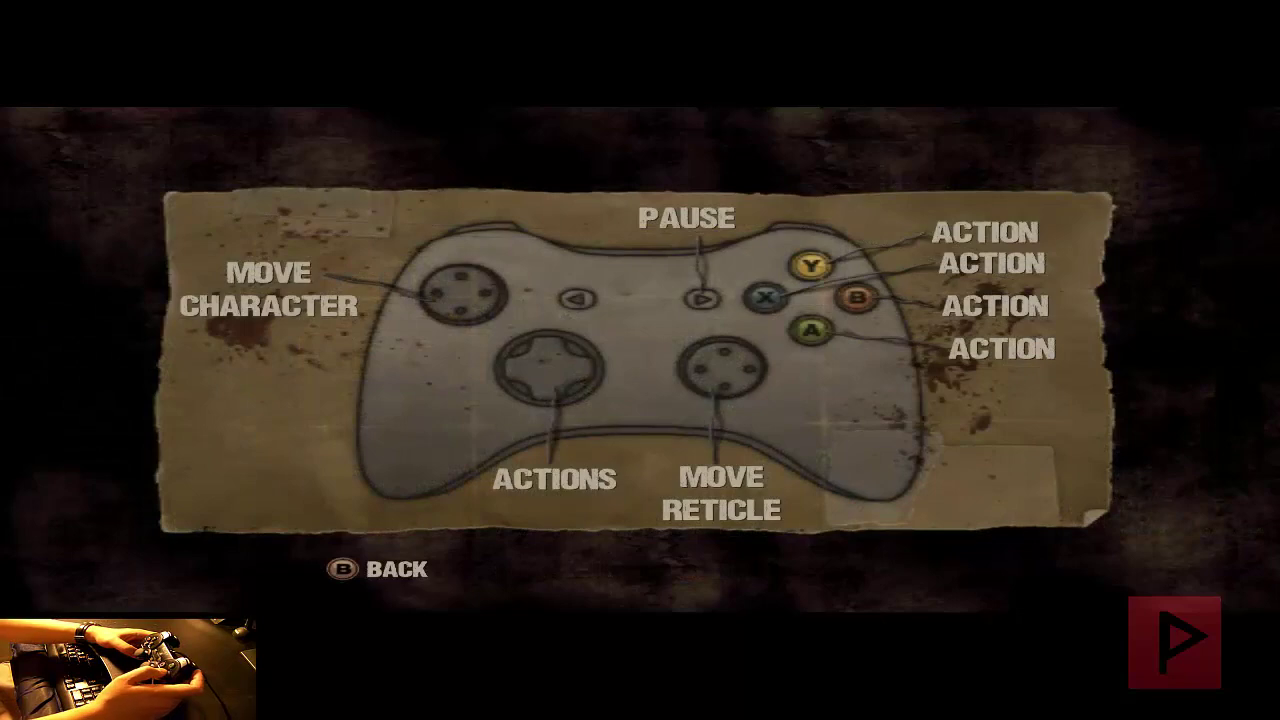
key("Escape")
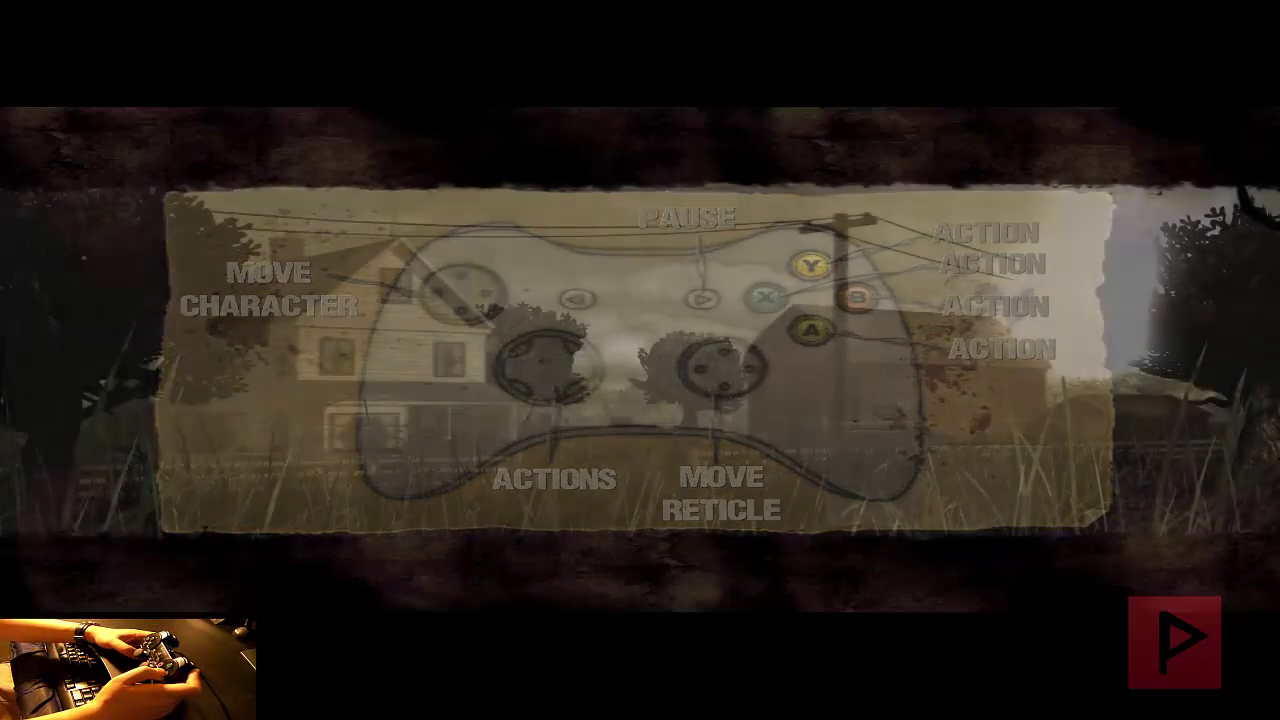
key("Escape")
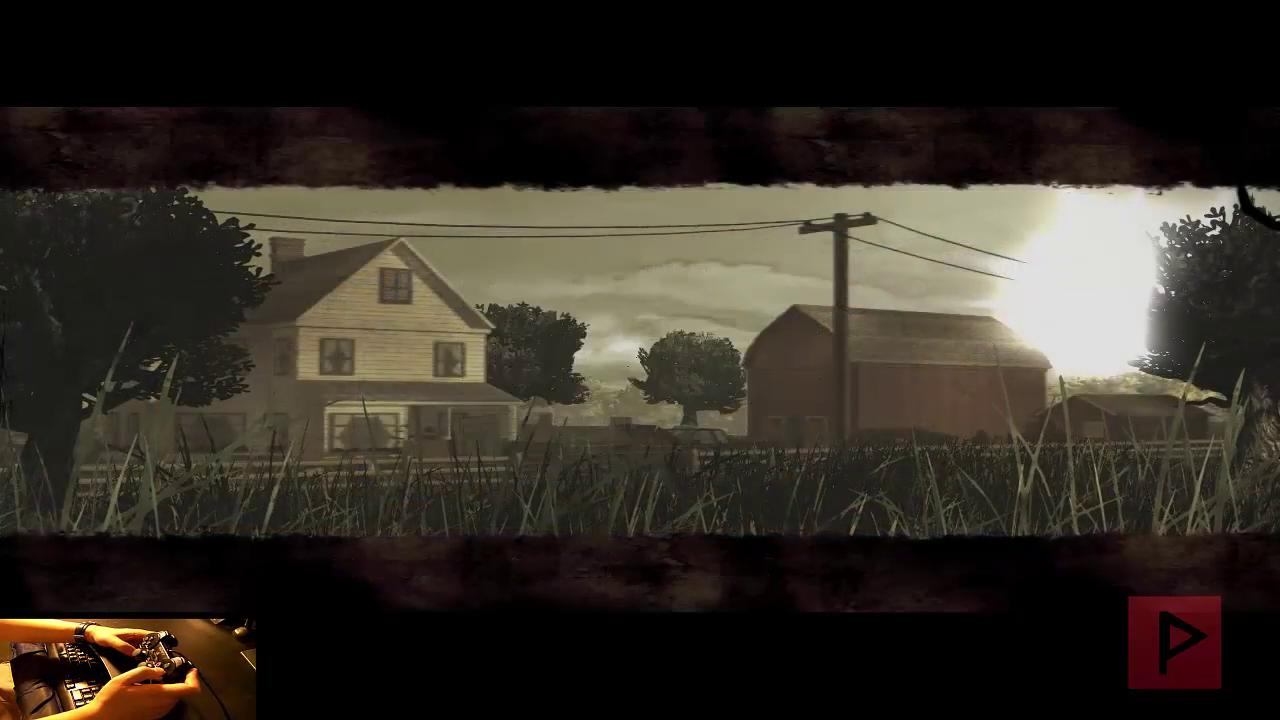
key("Up")
key("Up")
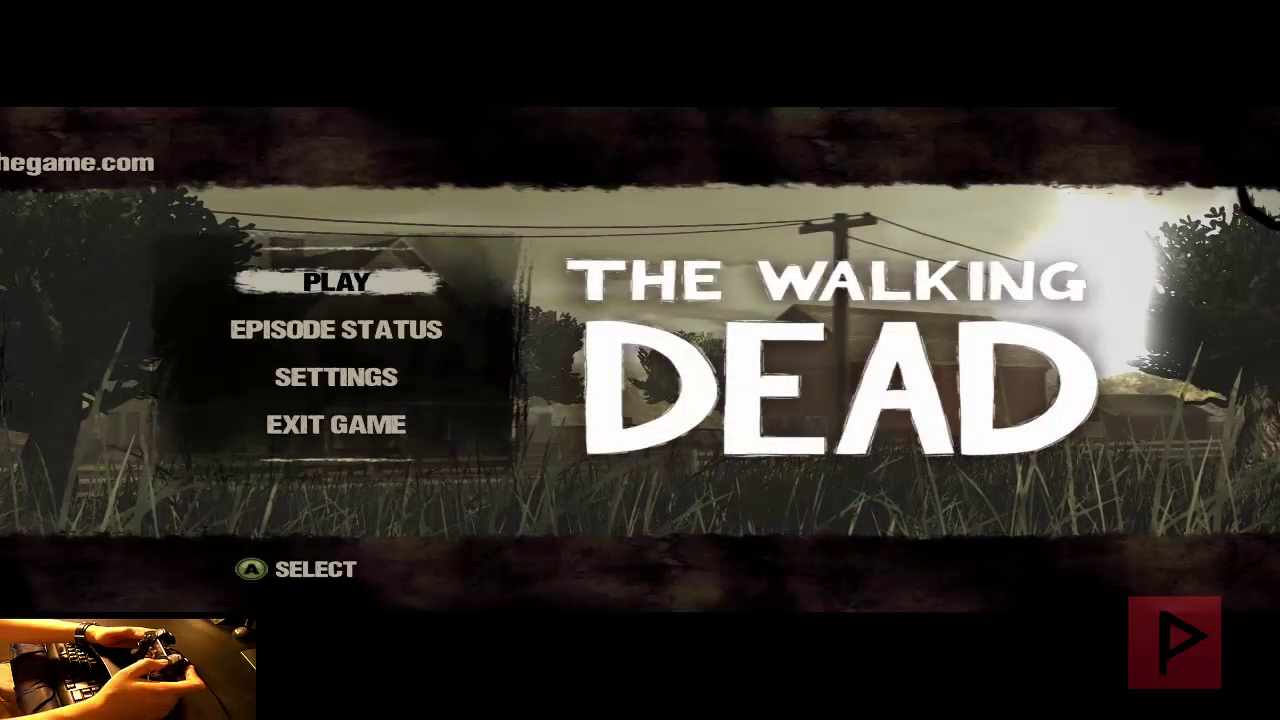
Load the Game 1 save, continue into 400 Days, and choose a dialogue response
key("Return")
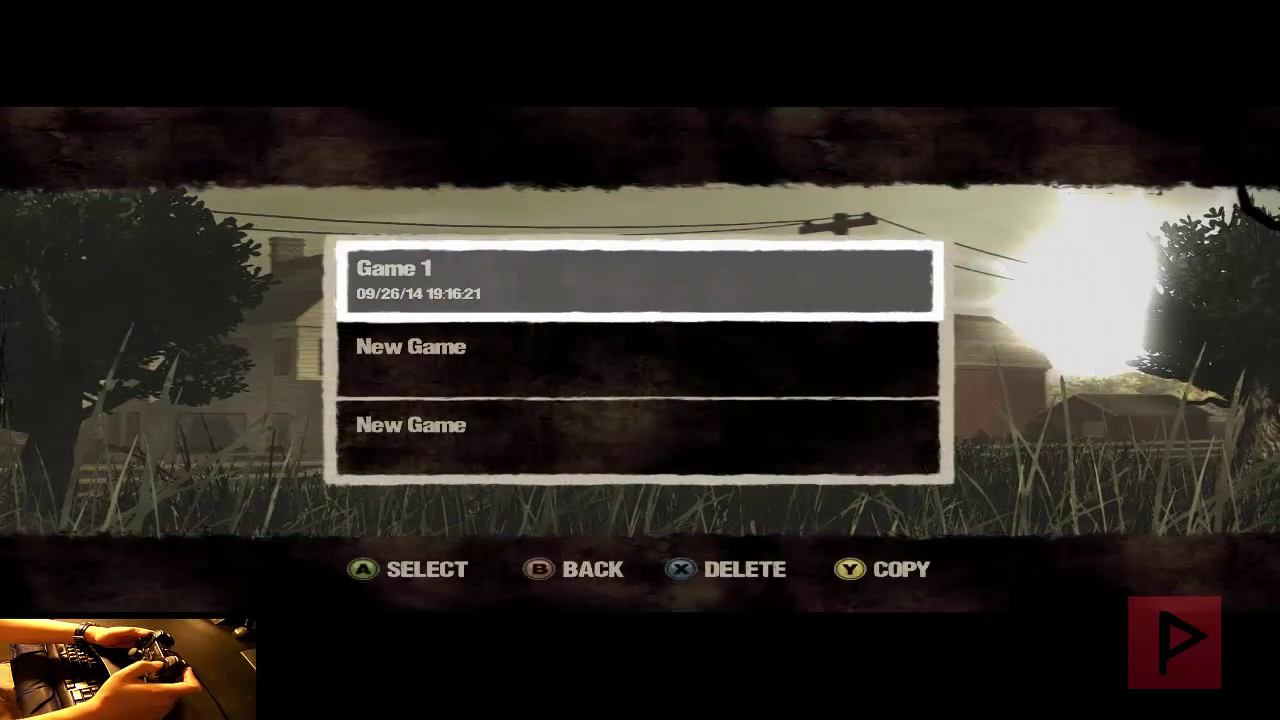
key("Return")
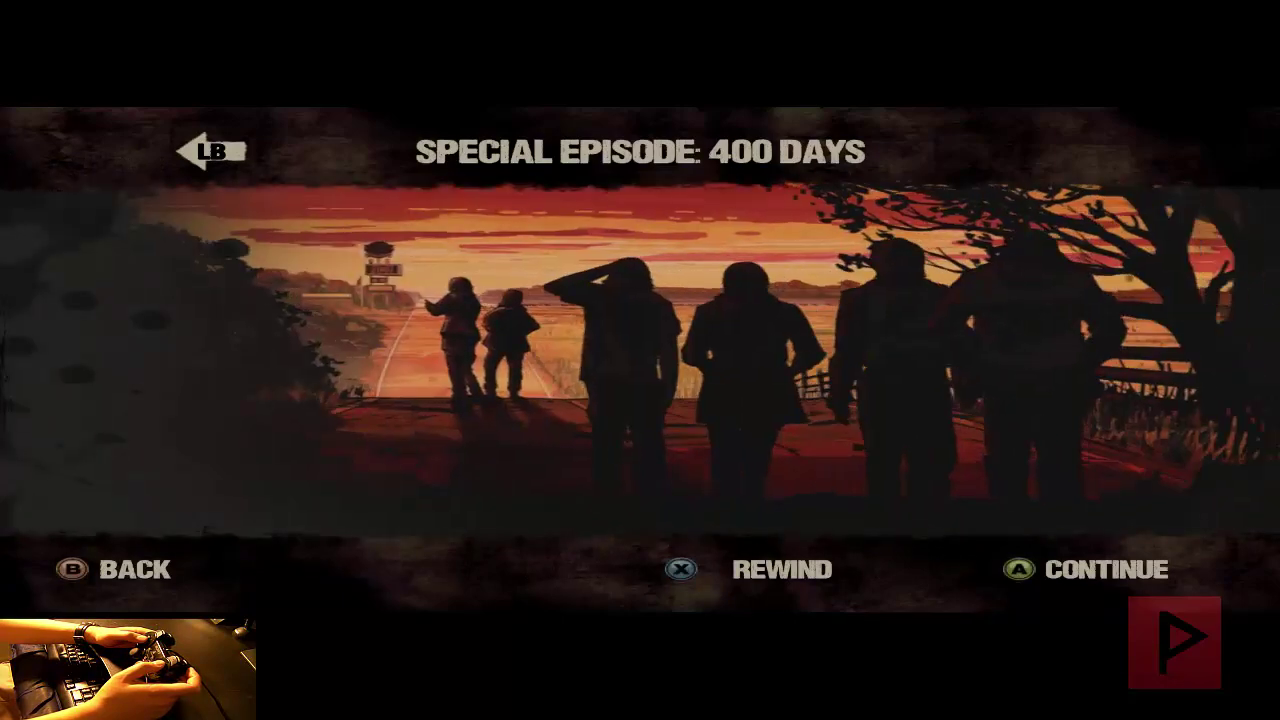
key("Return")
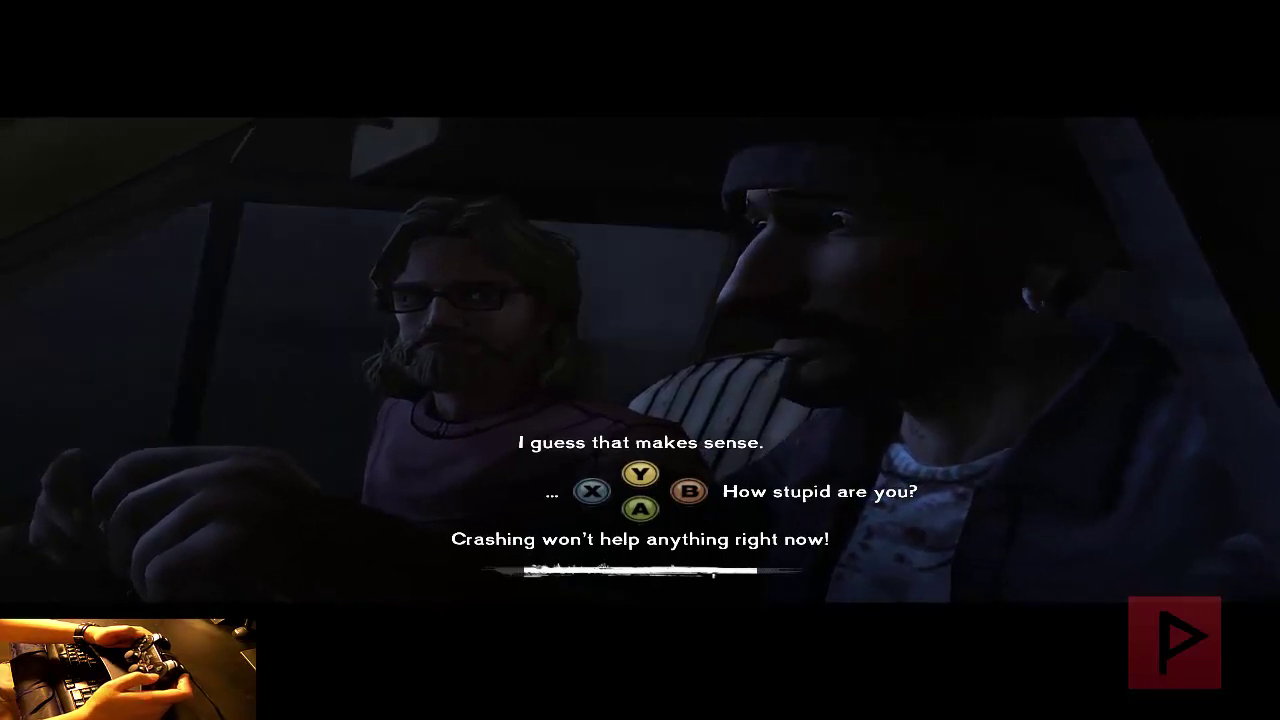
key("Return")
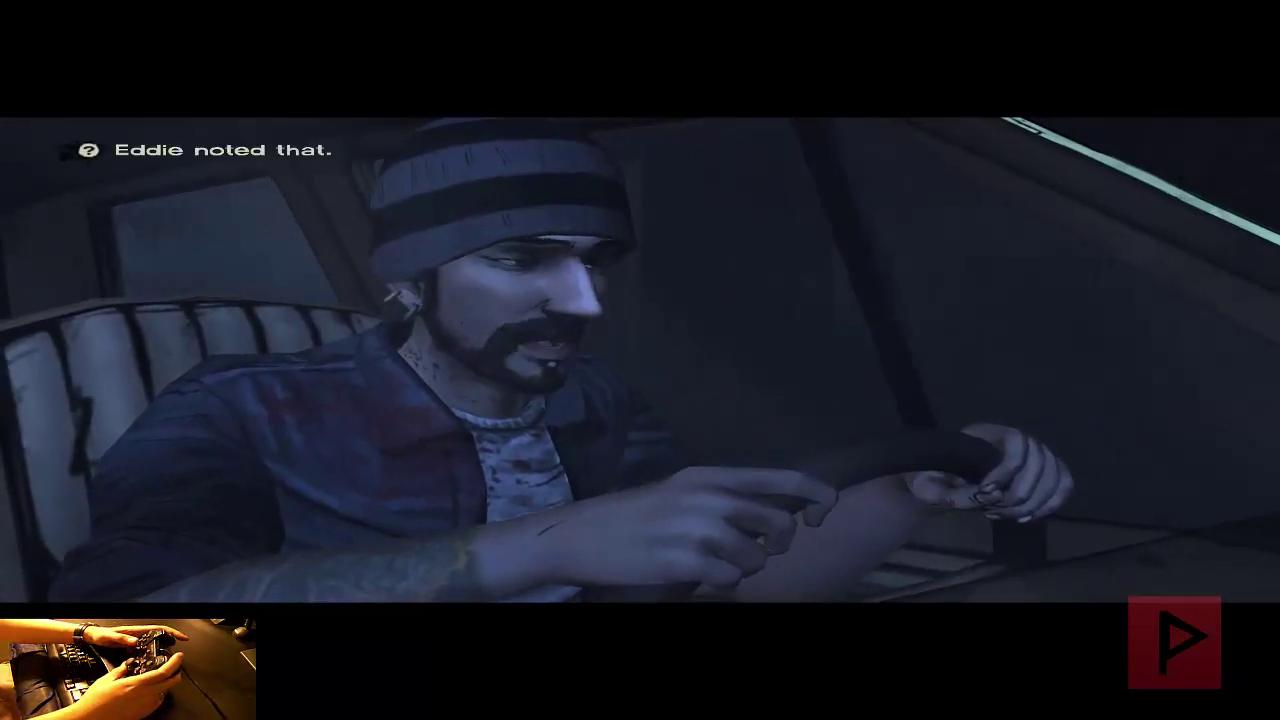
Pause the game and select Exit Game from the pause menu
key("Escape")
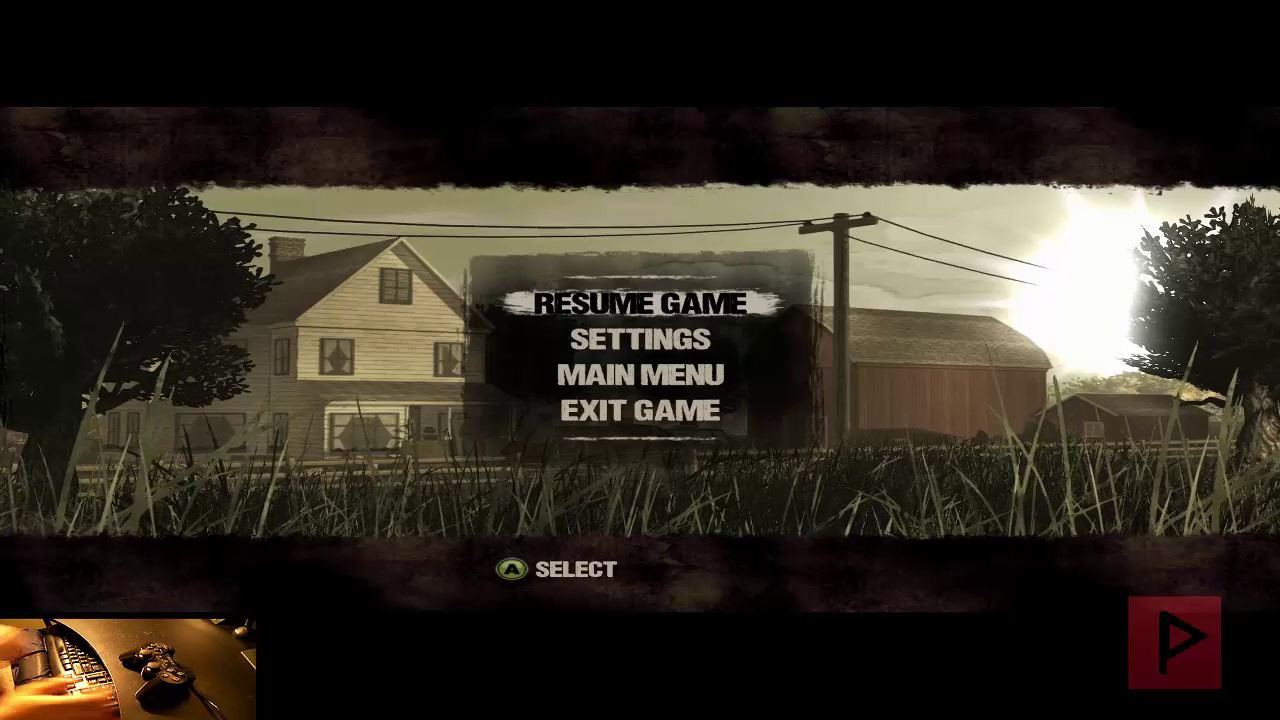
key("Down")
key("Down")
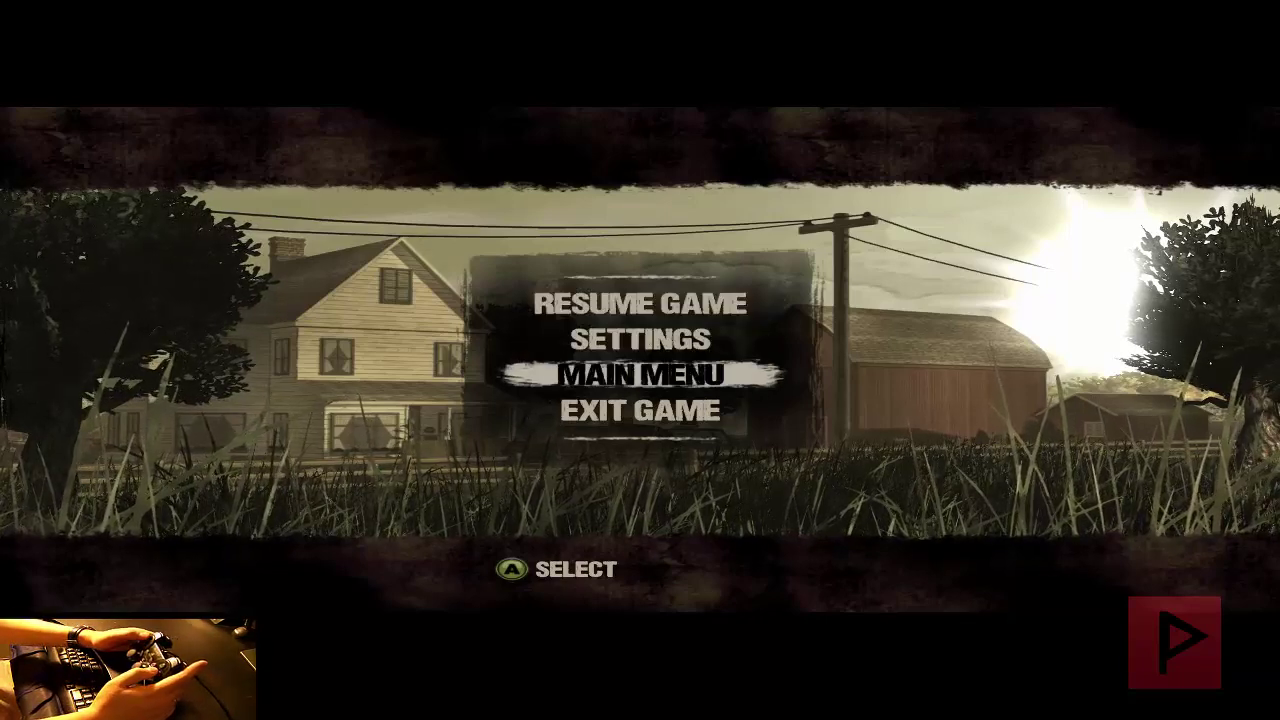
key("Up")
key("Down")
key("Down")
key("Return")
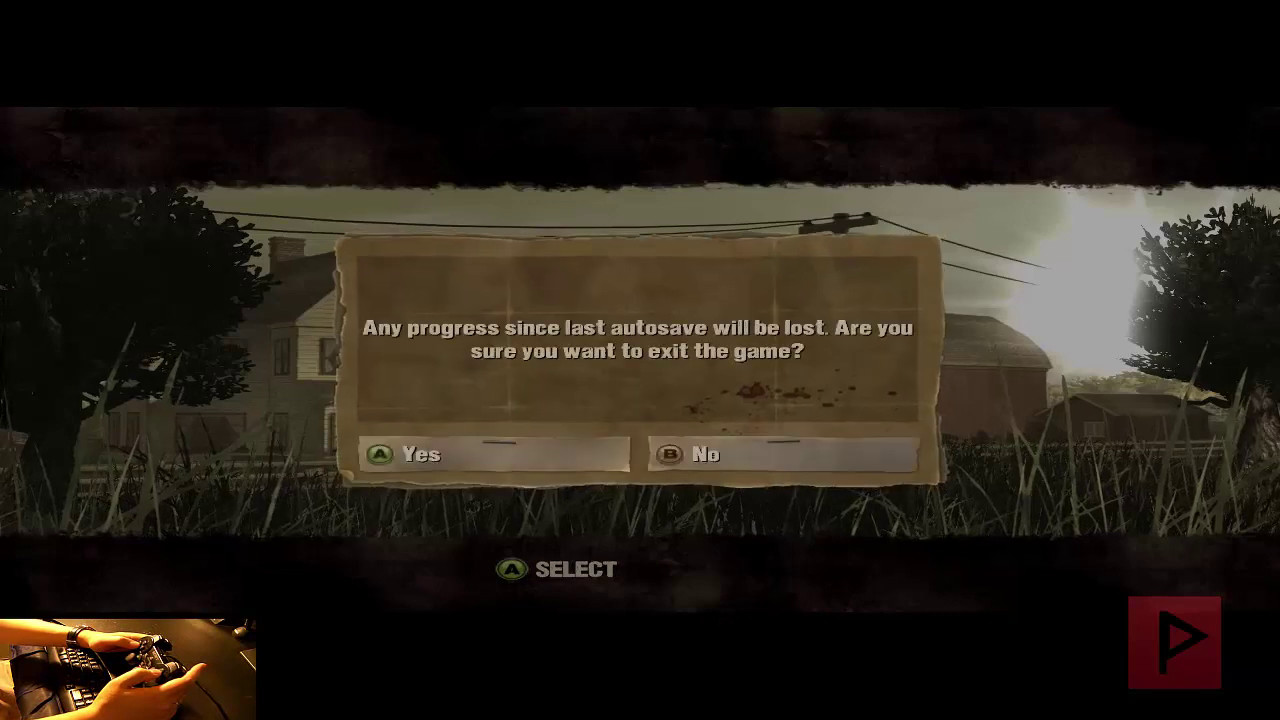